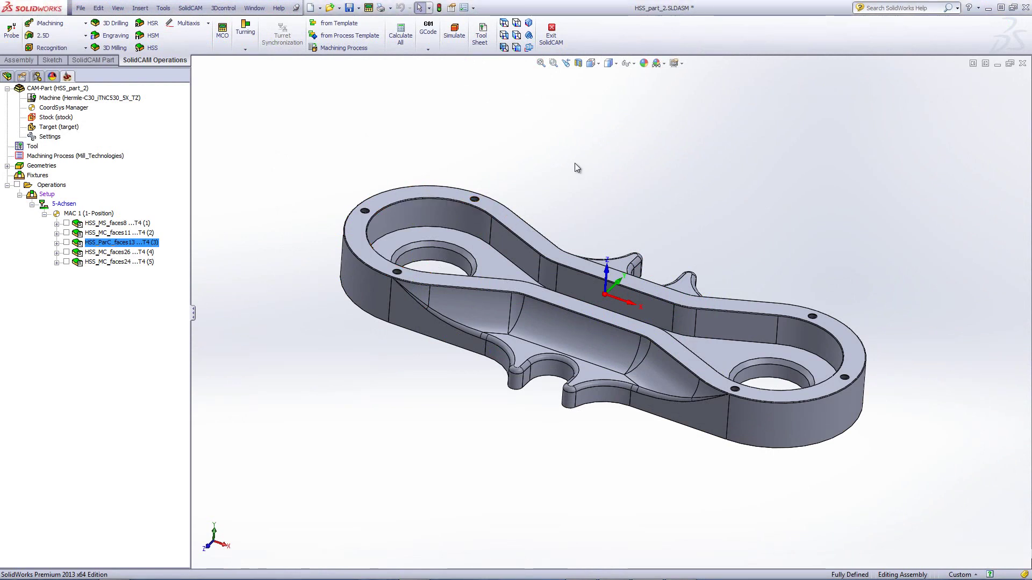
click(498, 307)
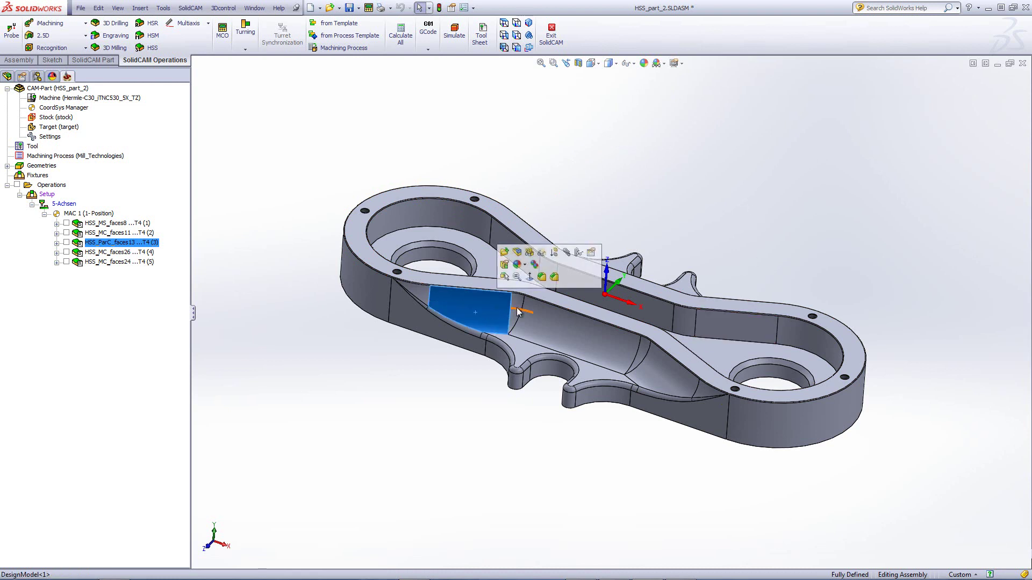
click(541, 329)
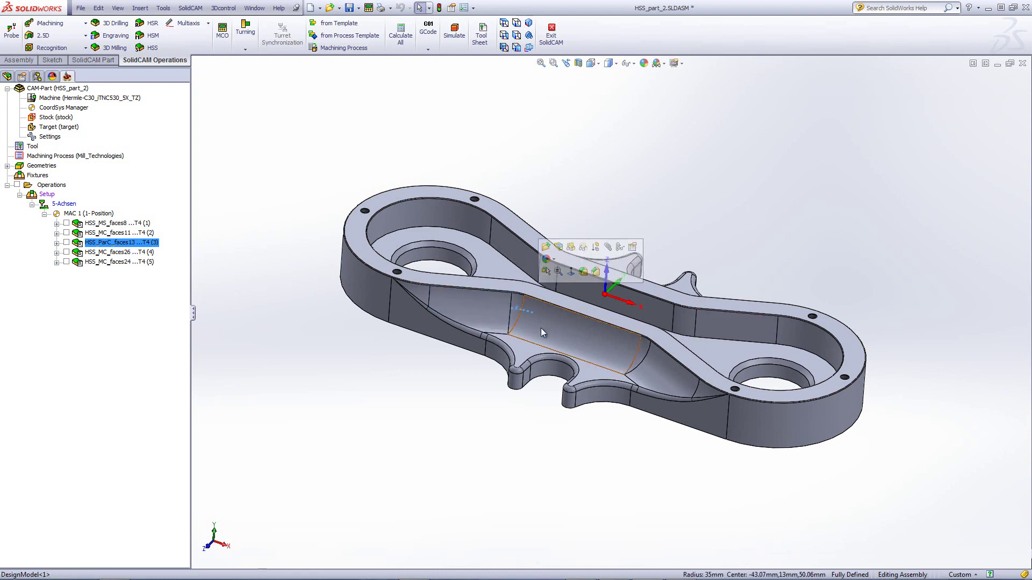
click(612, 459)
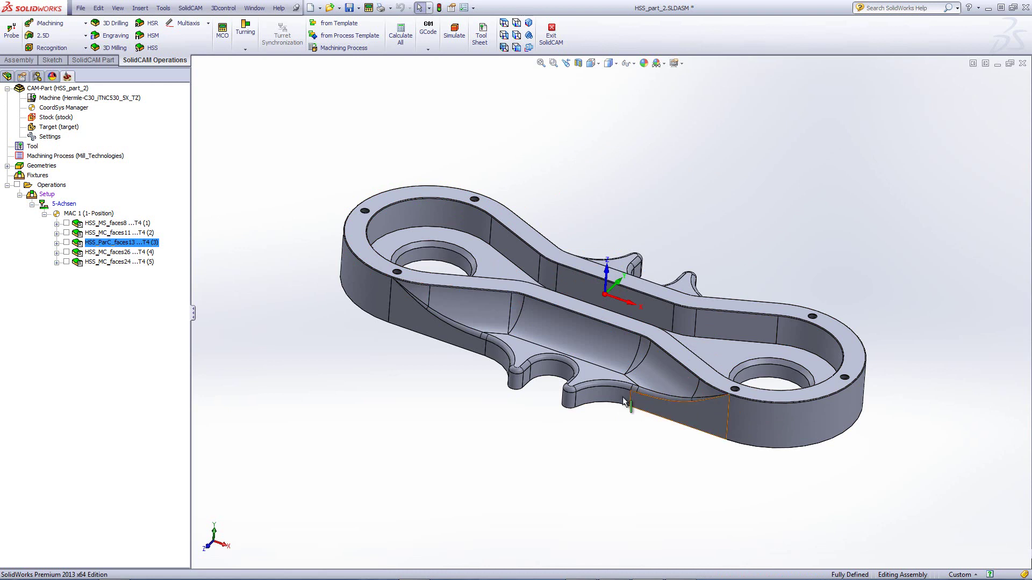
click(589, 370)
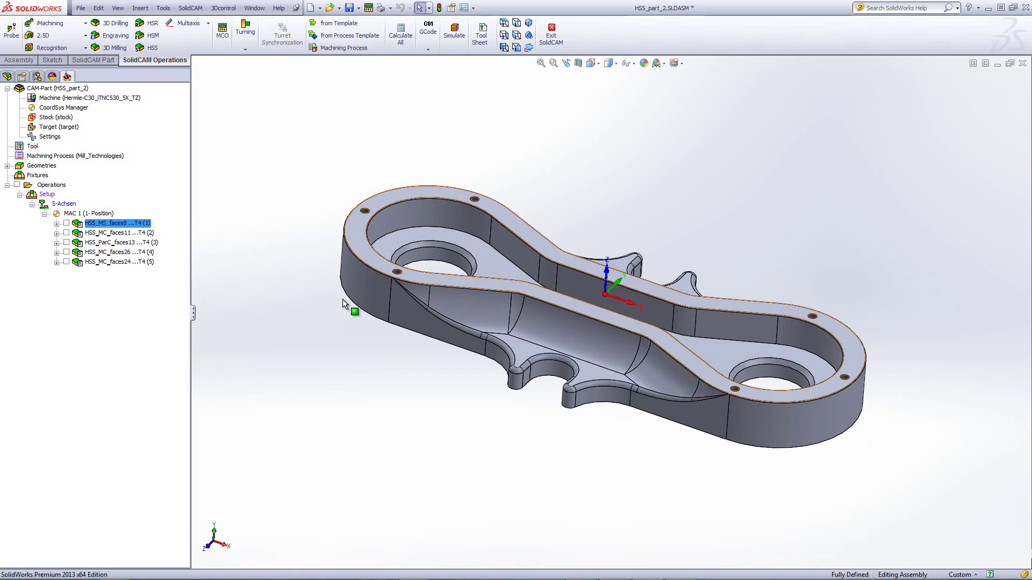
scroll(387, 389, down, 2)
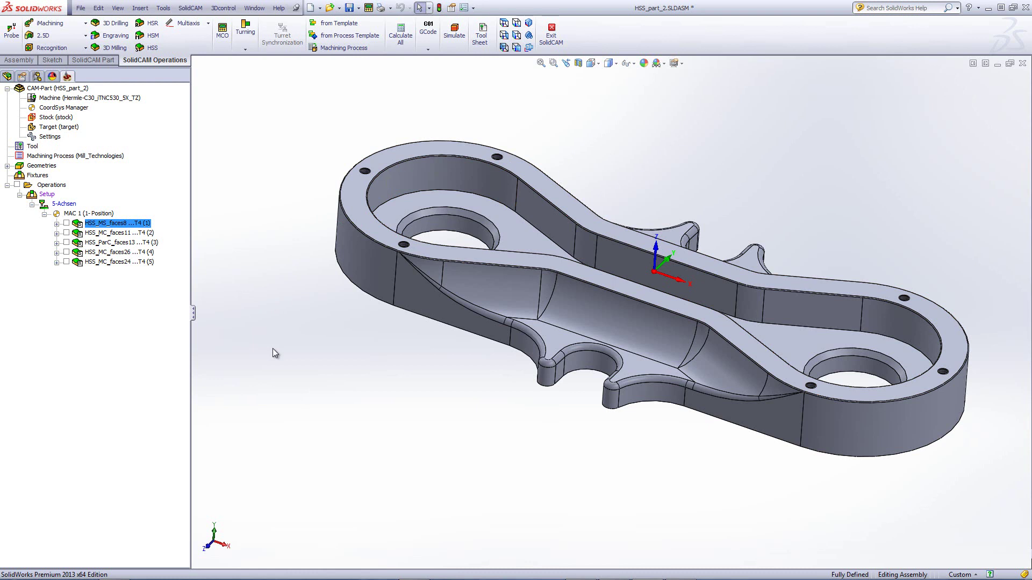
Step: Open the HSS_MS_faces8 operation and display its drive surface geometry on the model
double_click(103, 223)
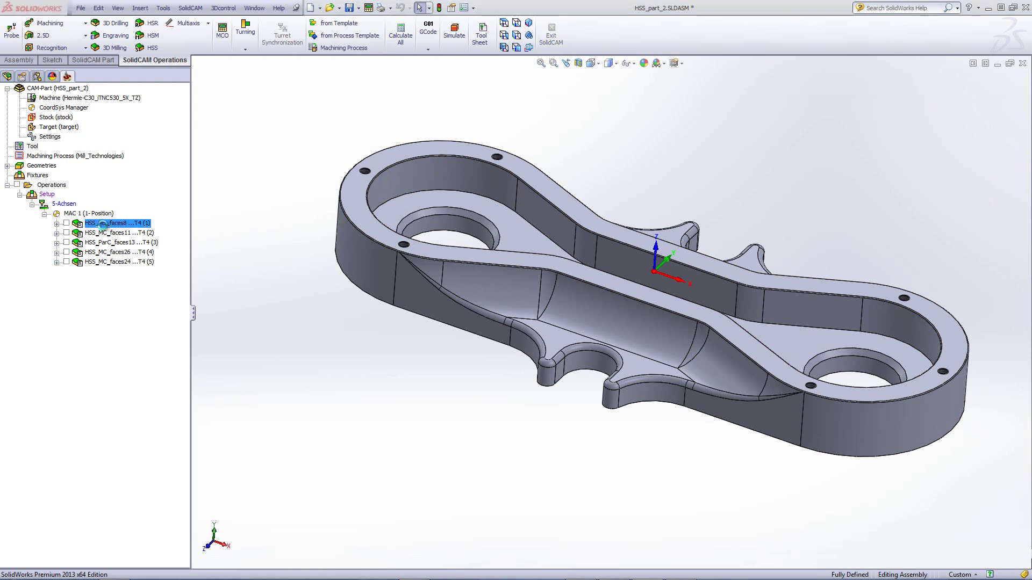
drag(572, 86, 466, 79)
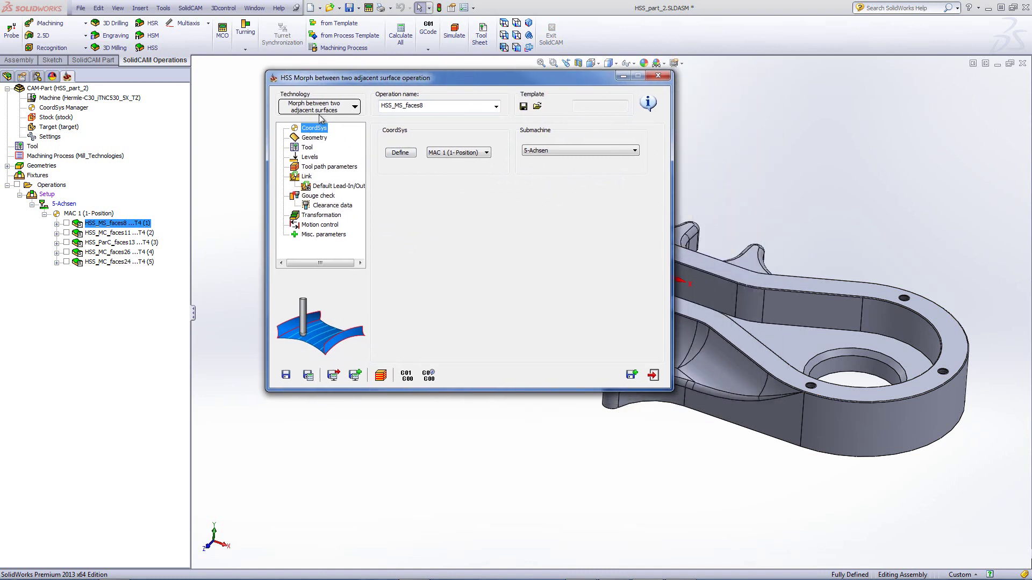
click(319, 140)
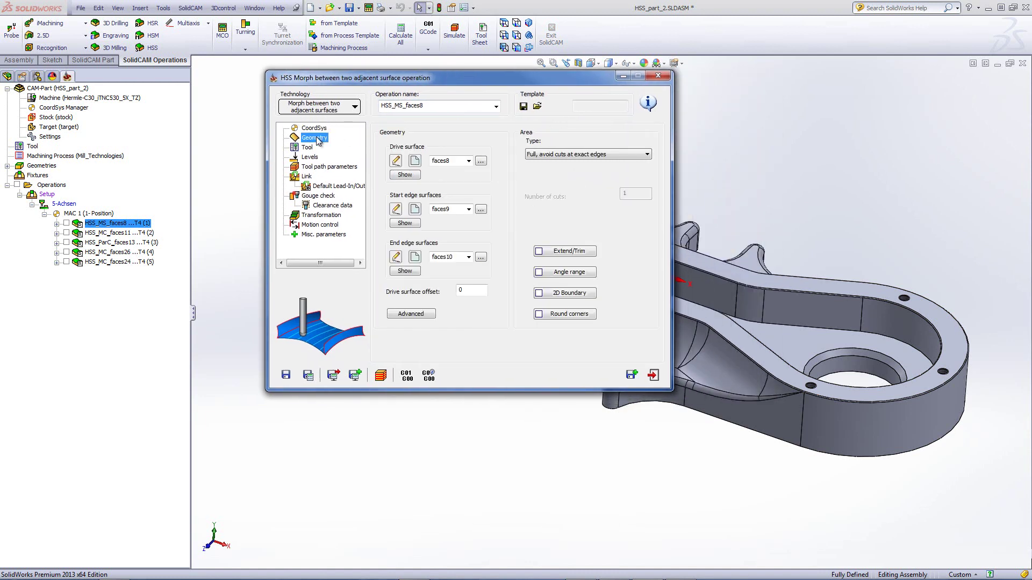
click(411, 175)
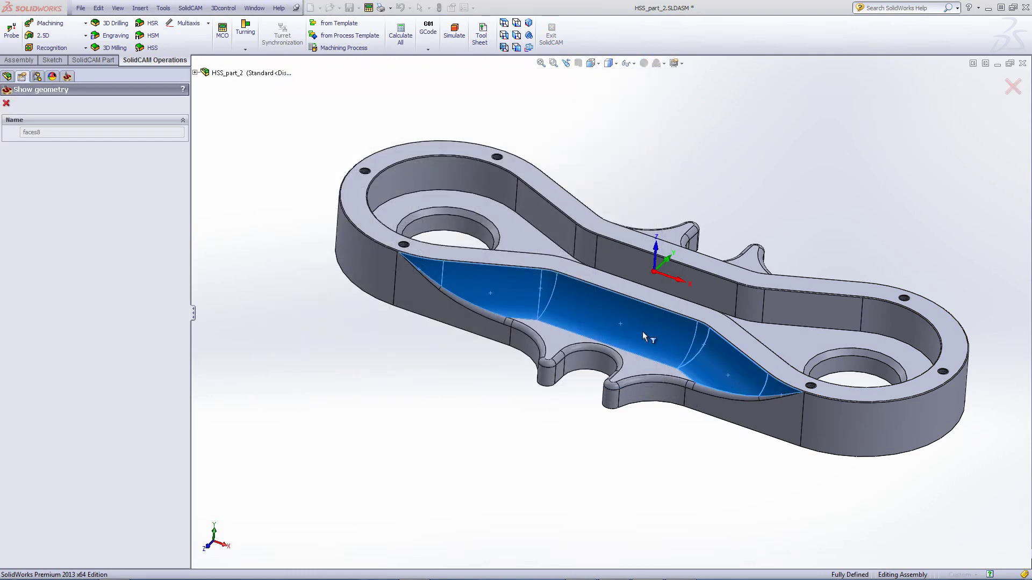
click(7, 103)
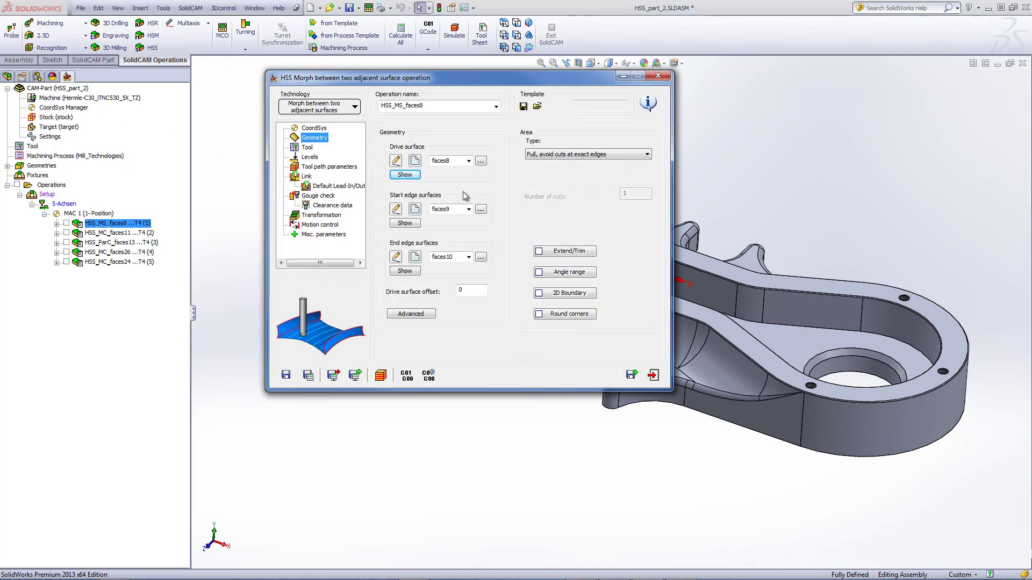
Step: Display the start edge surfaces of the HSS_MS_faces8 operation and inspect them along the side pocket's upper rim
click(408, 227)
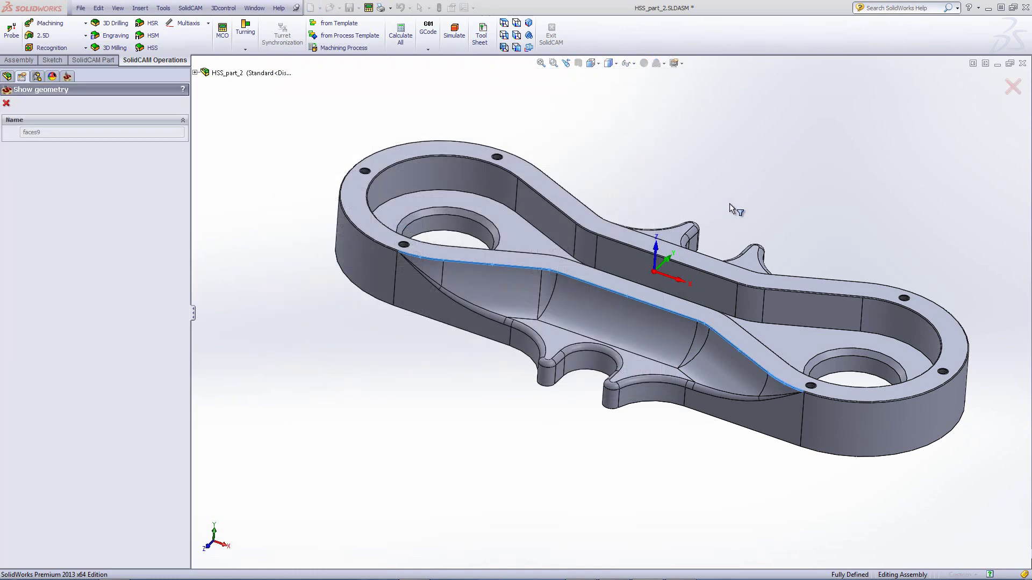
drag(704, 360, 708, 364)
scroll(711, 359, down, 2)
scroll(755, 271, down, 3)
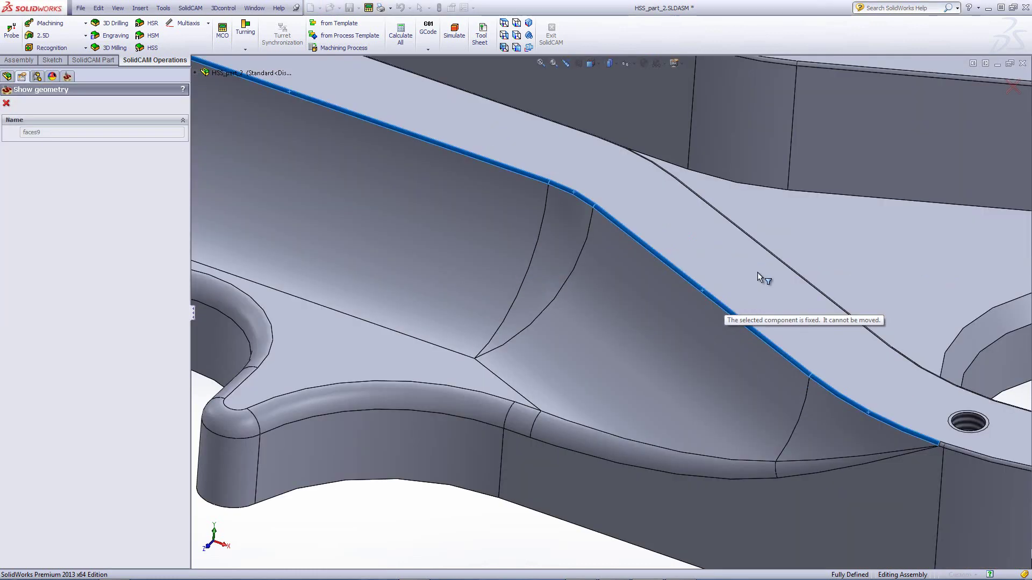
scroll(759, 290, down, 2)
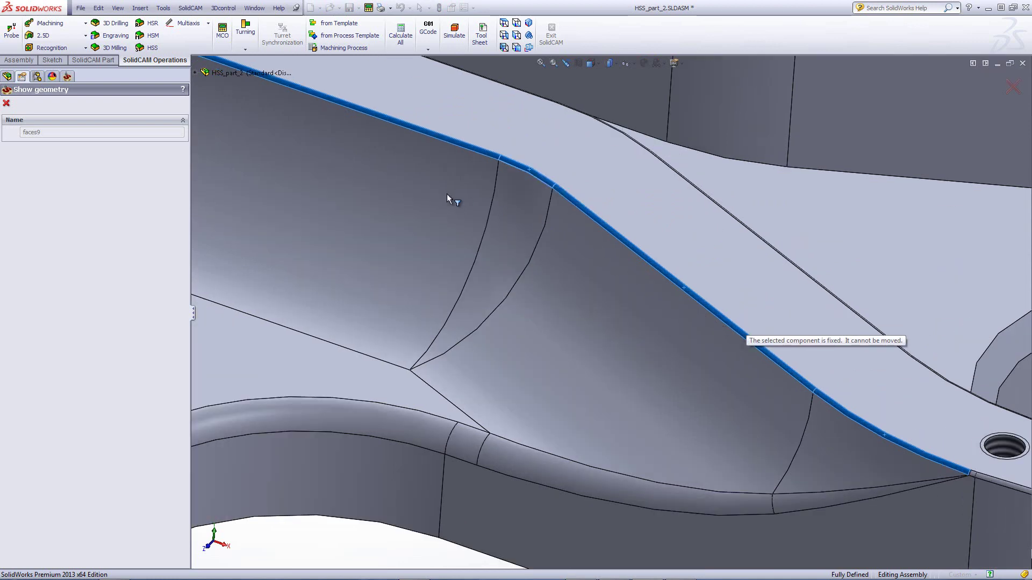
scroll(446, 195, up, 8)
click(6, 102)
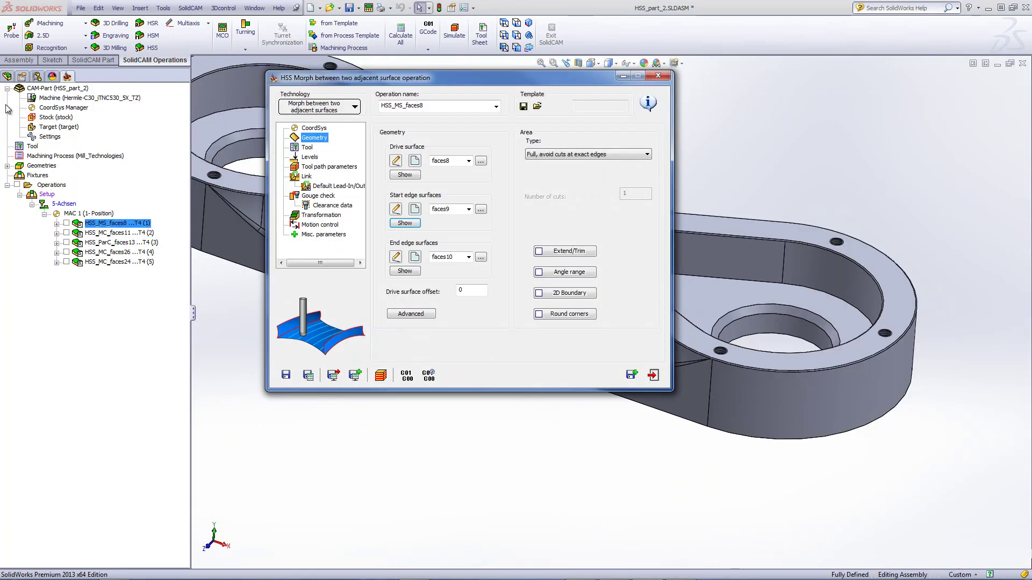
Step: Display the end edge surfaces of the HSS_MS_faces8 operation, and view its tool data
click(405, 271)
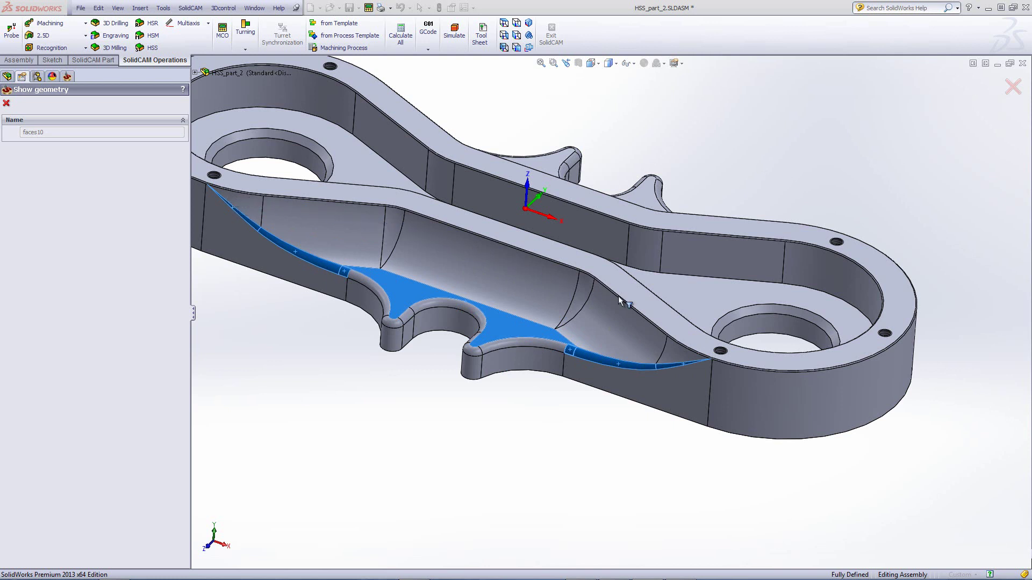
click(6, 103)
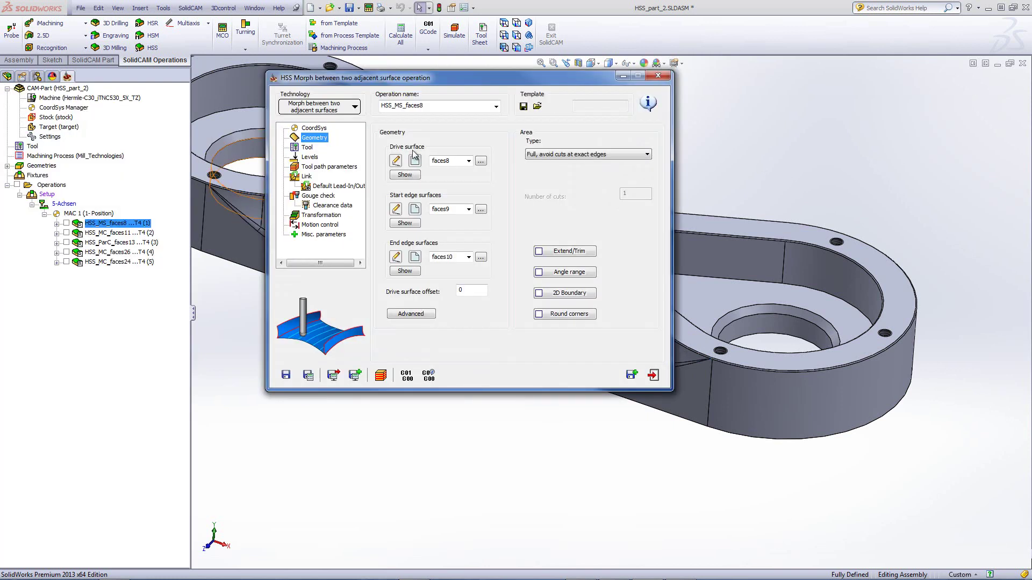
click(309, 148)
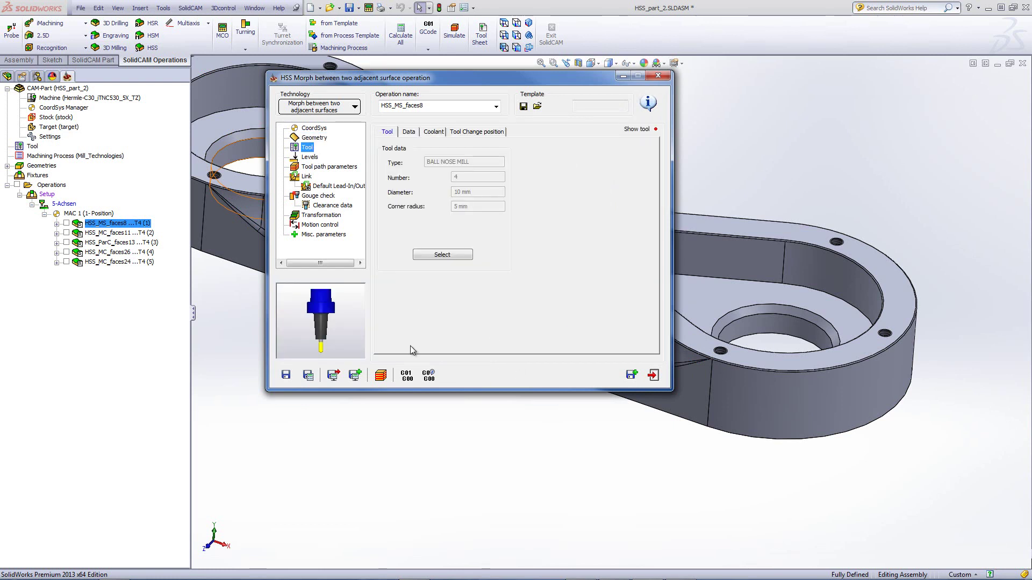
Step: Simulate the HSS_MS_faces8 tool path on the model at a reduced simulation speed
click(380, 375)
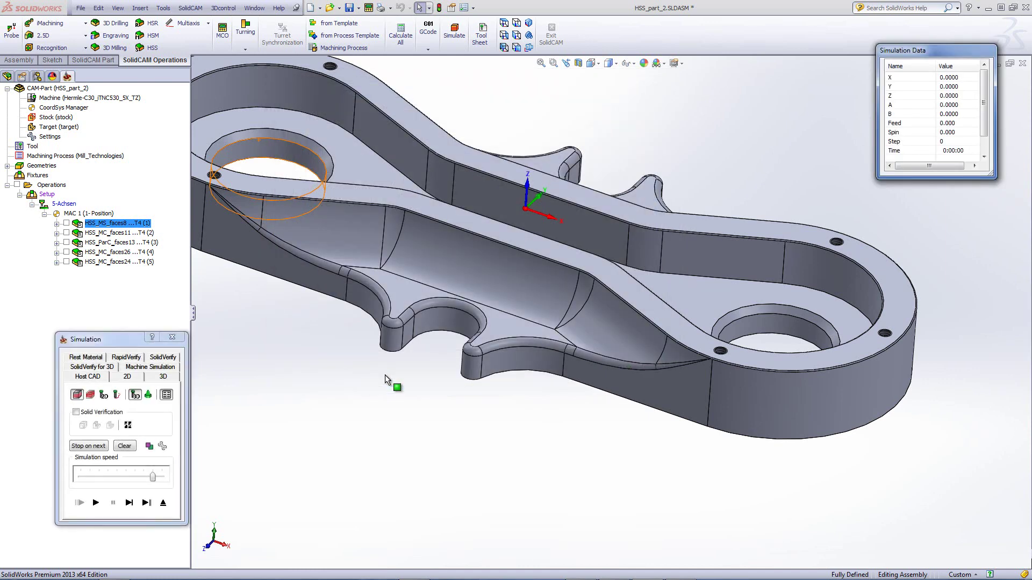
click(146, 502)
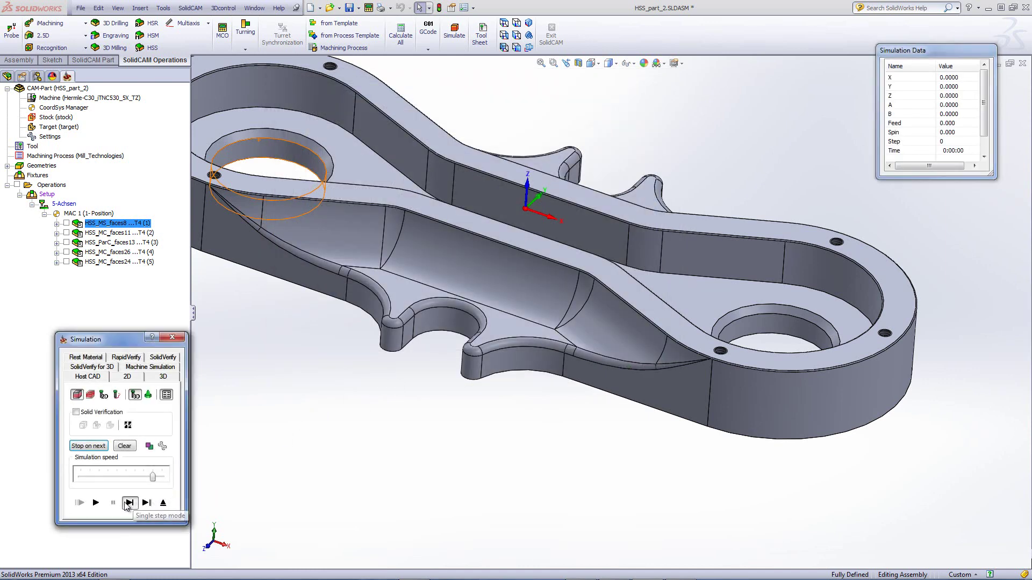
drag(152, 476, 126, 477)
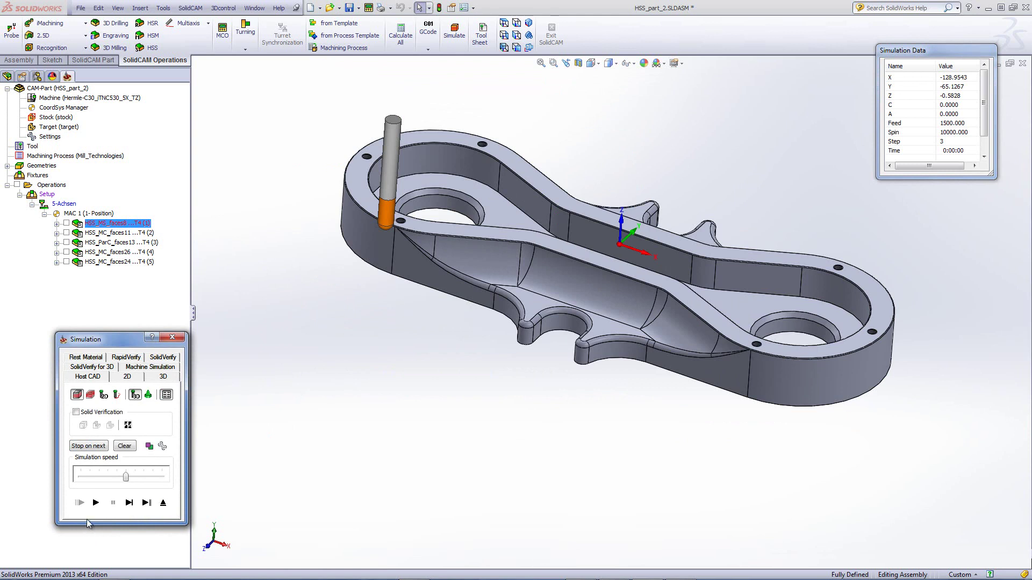
click(94, 503)
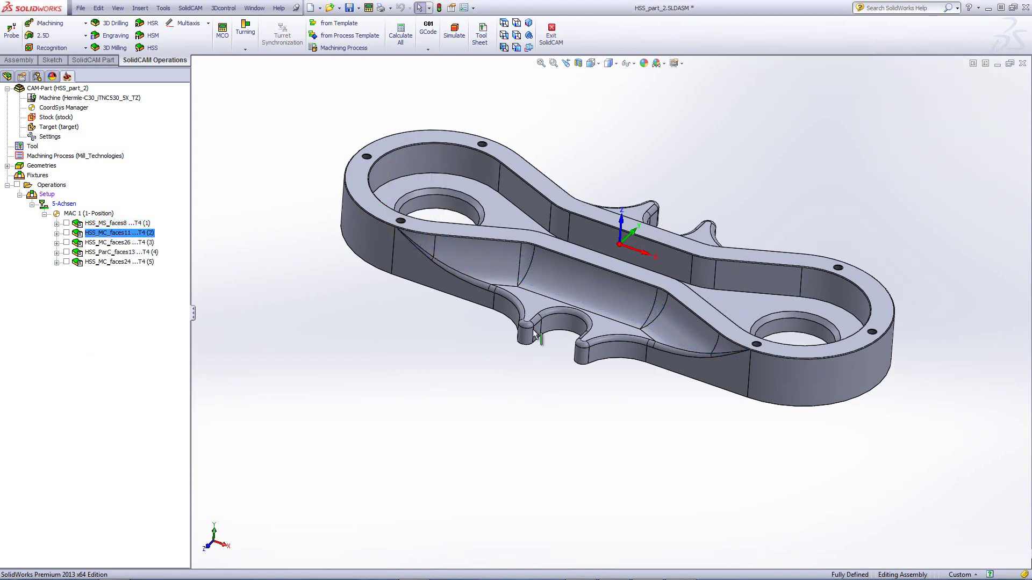
Step: Examine the narrow edge face along the side pocket's upper rim and the surrounding part geometry
scroll(563, 320, down, 2)
scroll(773, 262, down, 5)
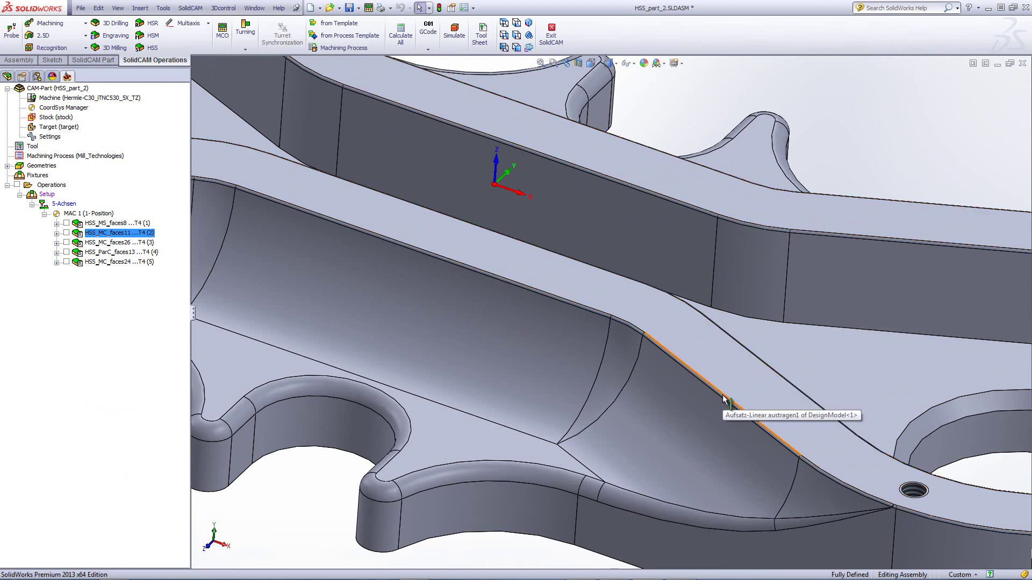
scroll(726, 399, down, 5)
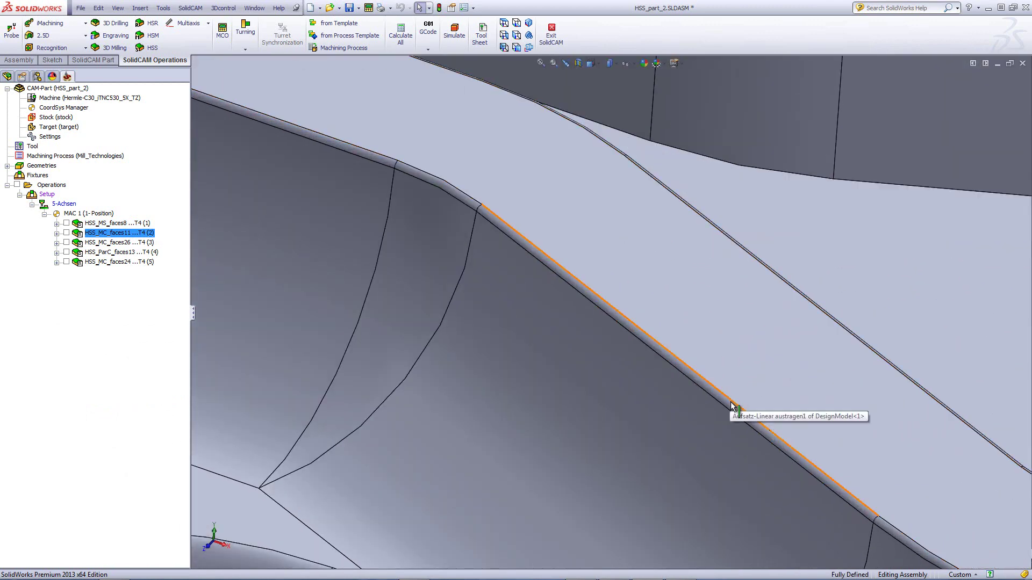
click(730, 405)
scroll(730, 405, up, 8)
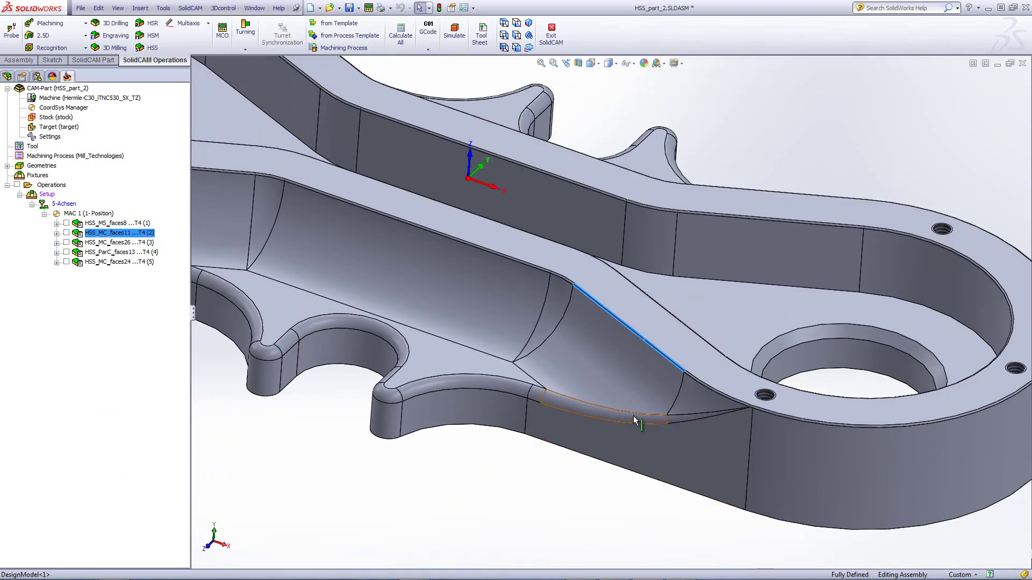
scroll(289, 334, up, 2)
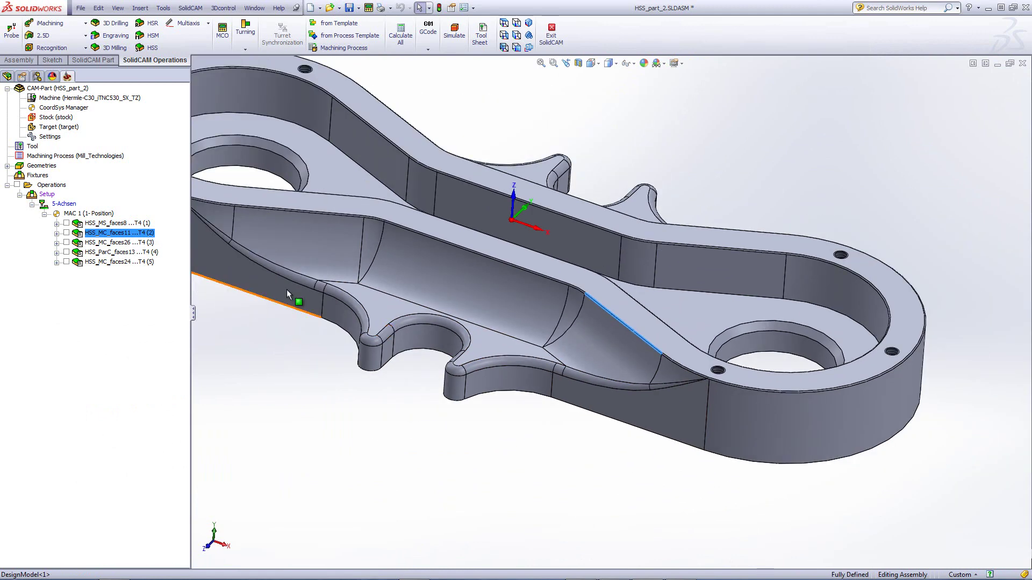
click(660, 120)
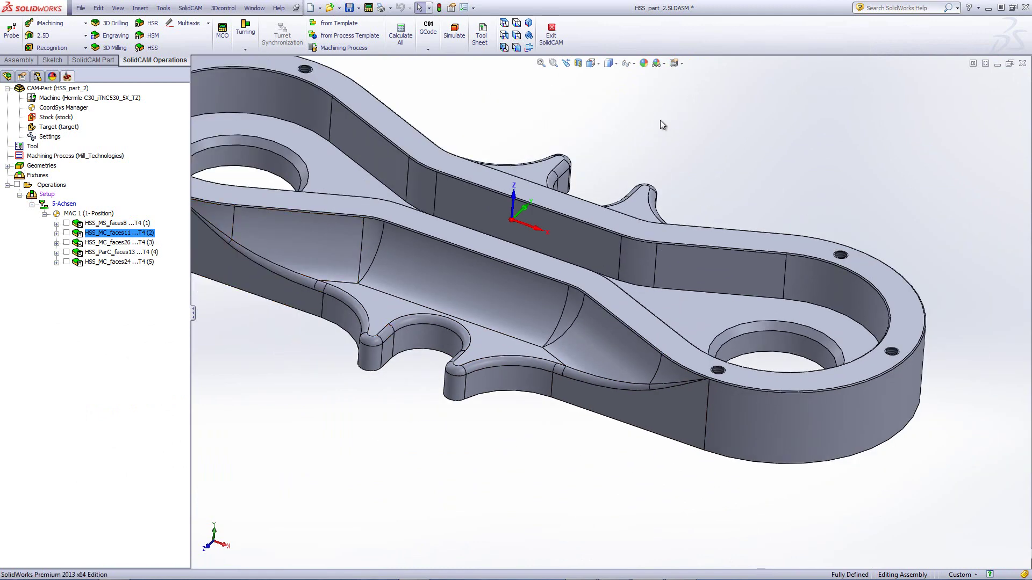
scroll(618, 135, up, 2)
scroll(578, 167, down, 2)
scroll(563, 178, up, 1)
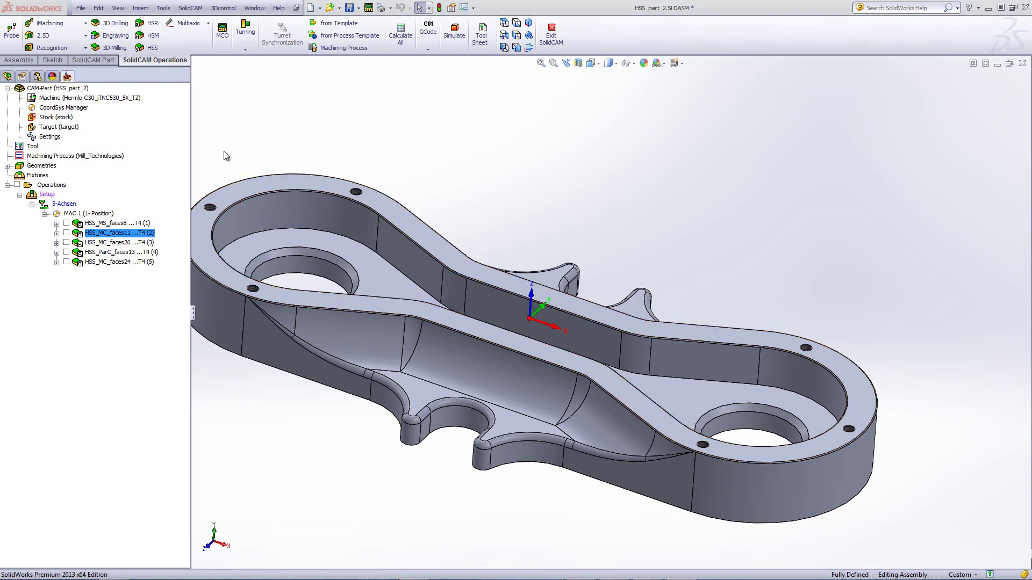
Step: Open the HSS_MC_faces26 operation and display its drive surface geometry on the model
double_click(111, 243)
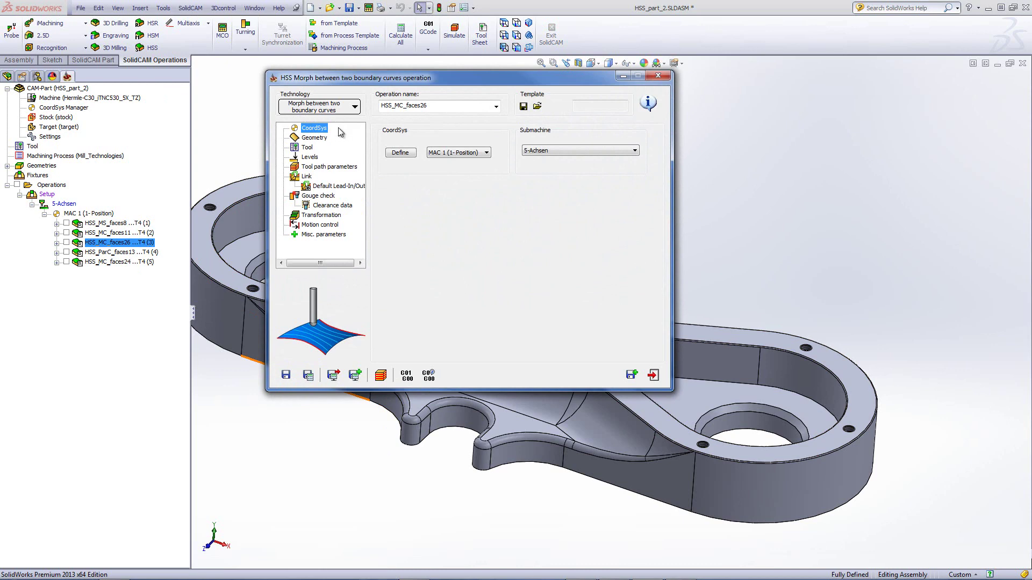
click(317, 138)
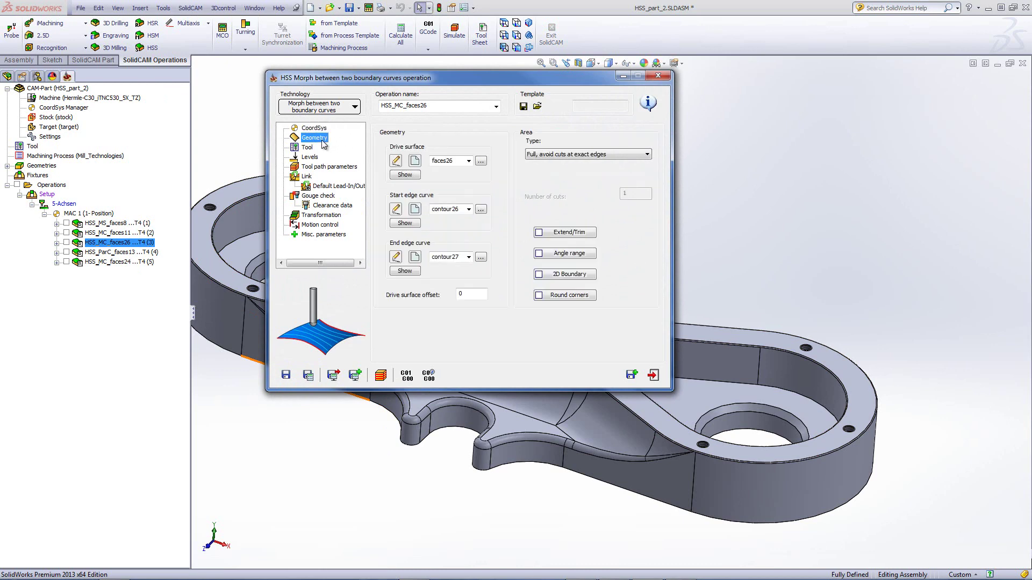
click(404, 175)
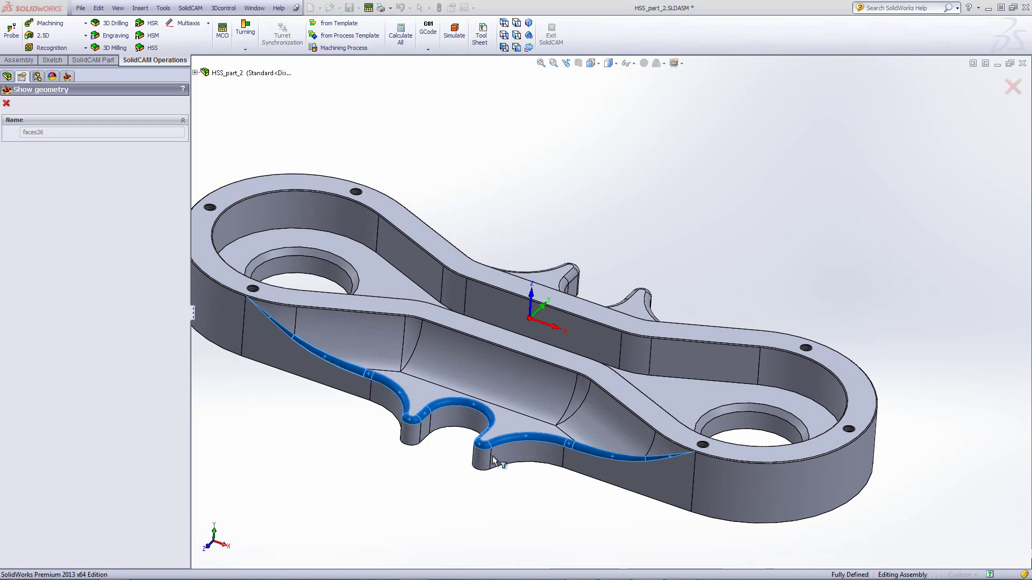
click(7, 103)
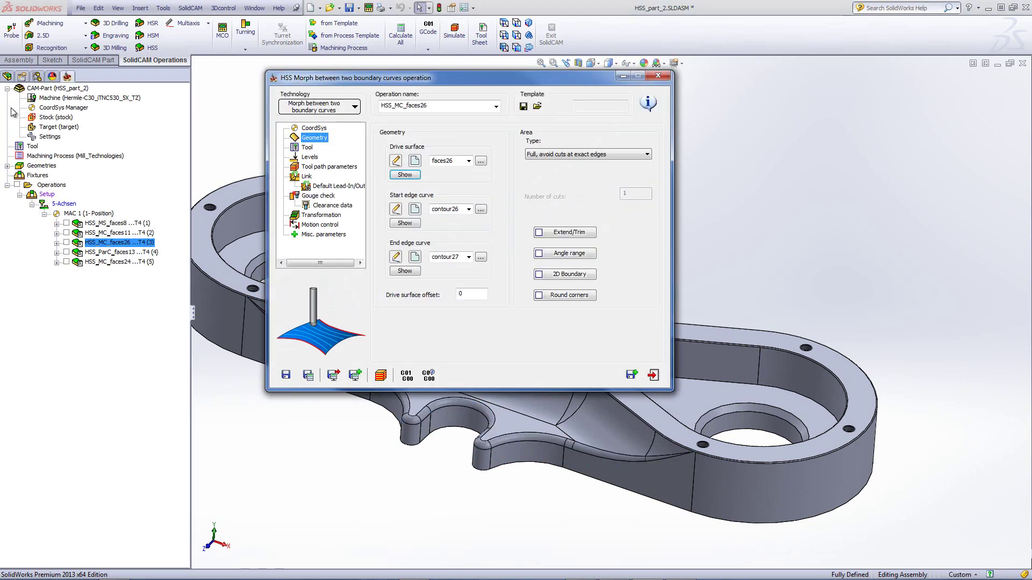
Step: Display the start edge curve and the end edge curve of the HSS_MC_faces26 operation on the model
click(413, 222)
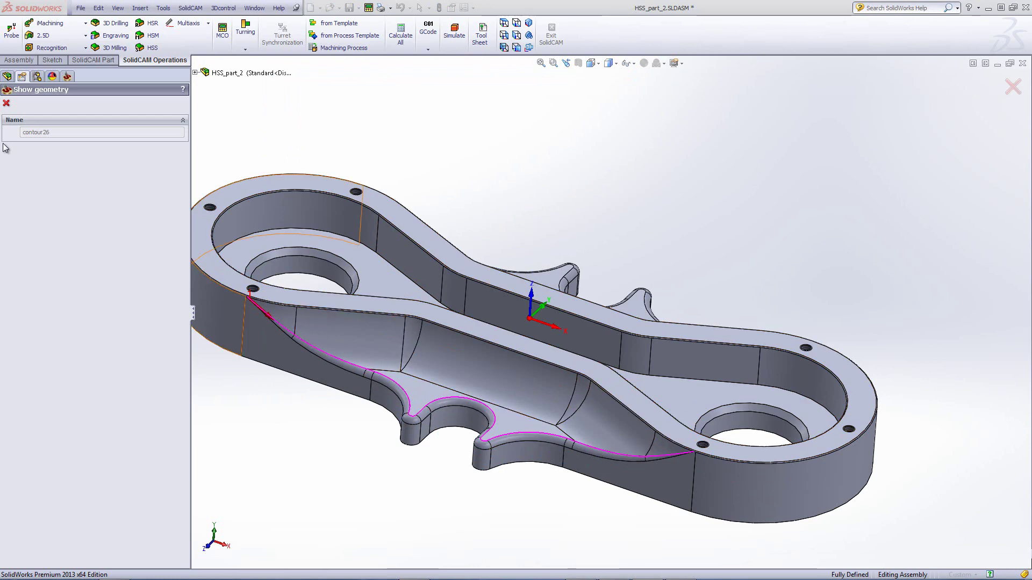
click(7, 103)
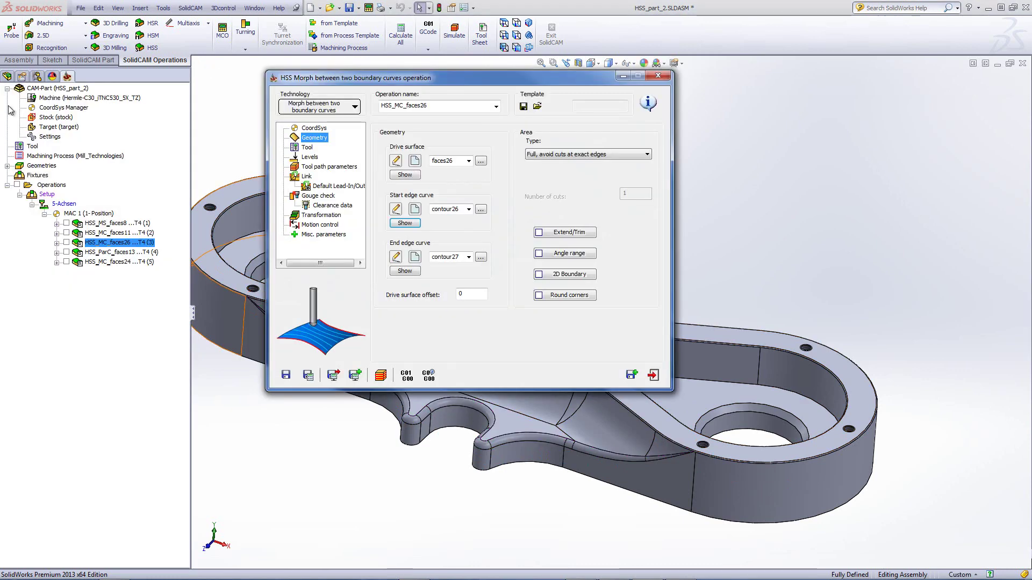
click(402, 273)
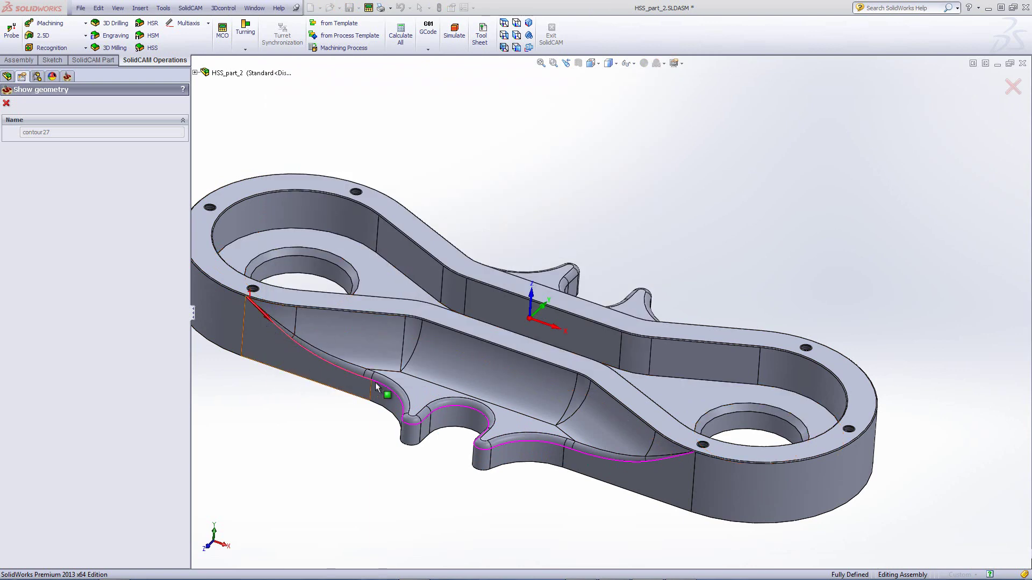
click(7, 103)
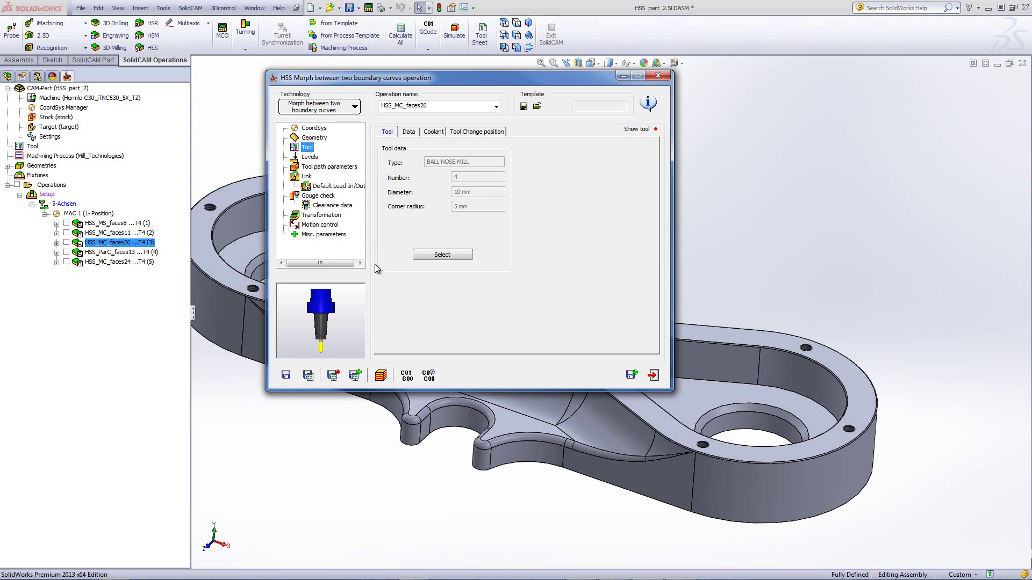
Step: Simulate the HSS_MC_faces26 tool path on the model, raising the simulation speed to maximum partway through
click(380, 376)
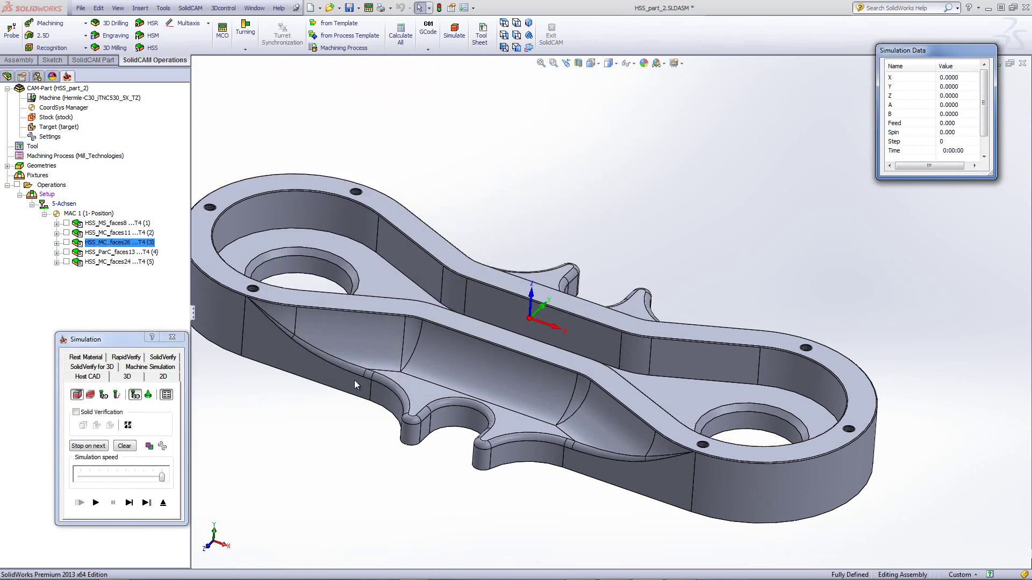
click(96, 504)
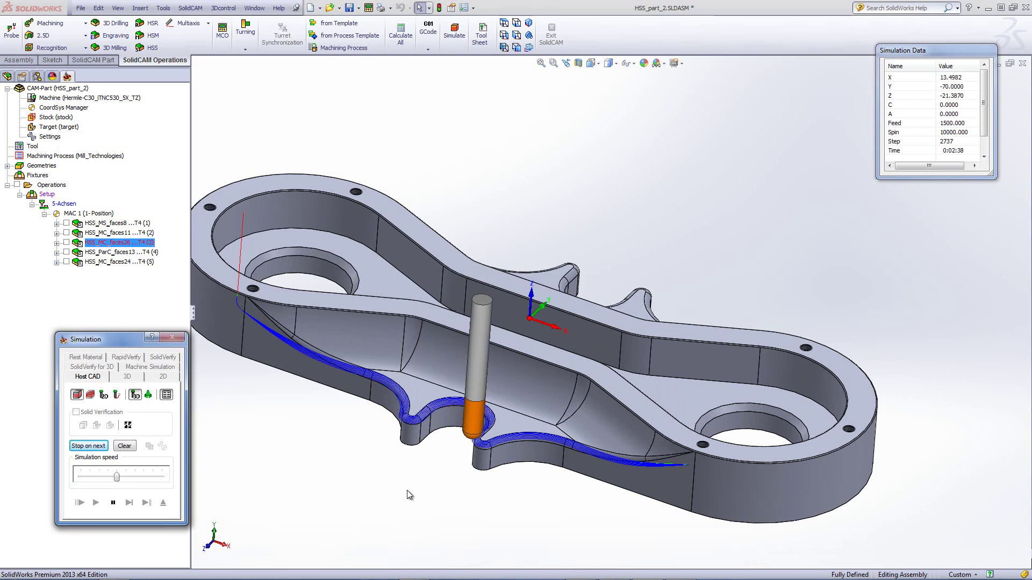
drag(117, 477, 214, 476)
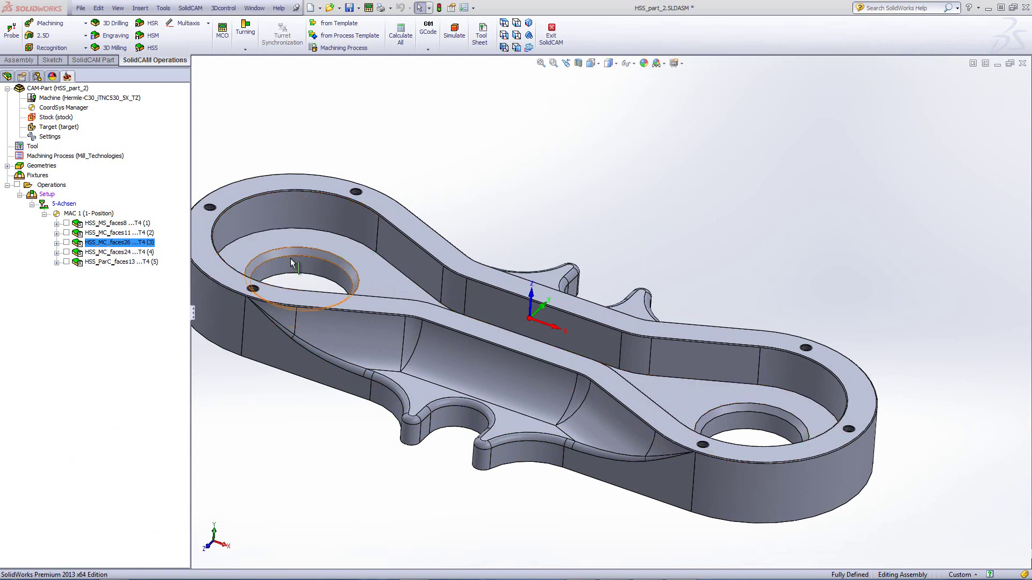
Step: Display the tool path of the HSS_MC_faces24 operation on the model and hide it again
click(124, 255)
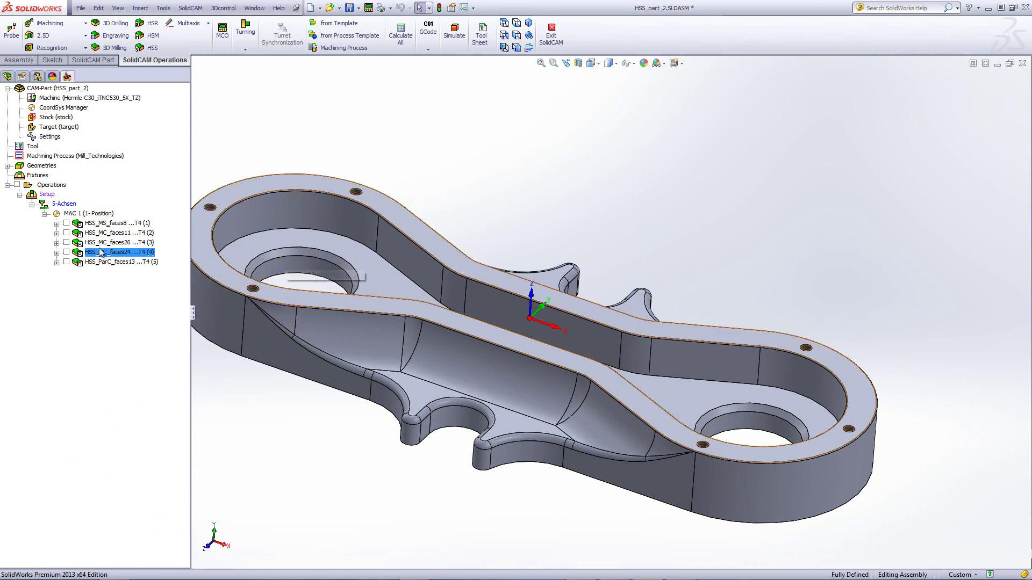
click(66, 253)
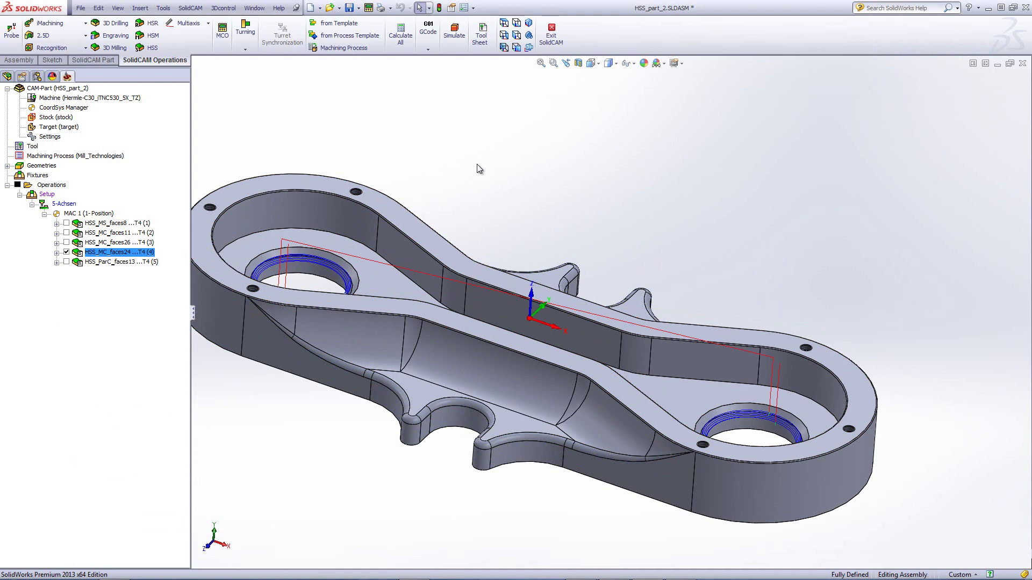
click(66, 252)
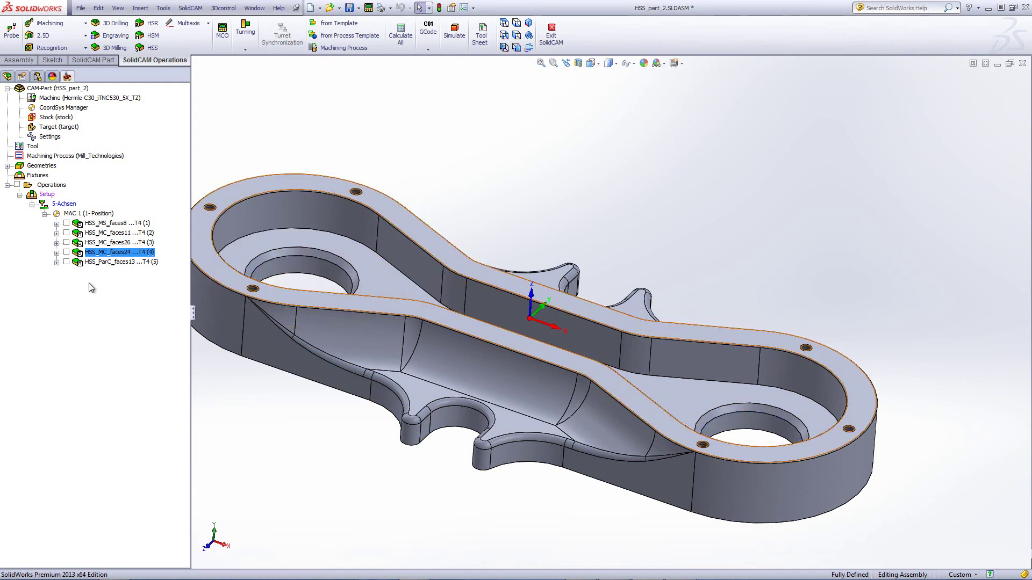
click(419, 388)
click(307, 433)
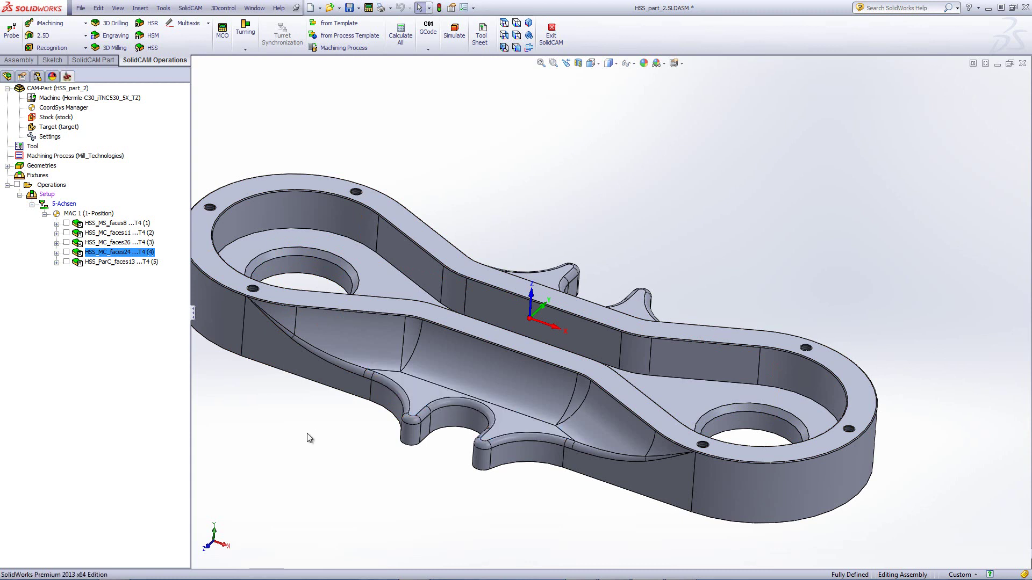
Step: Open the HSS_ParC_faces13 operation and display its drive surface and its edge curve on the model
double_click(106, 262)
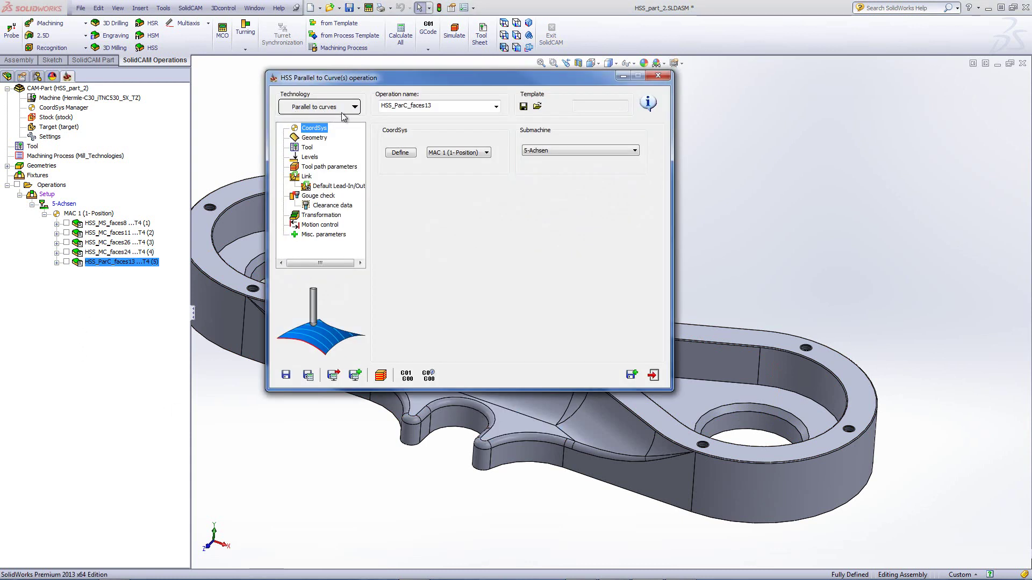
click(325, 138)
click(404, 174)
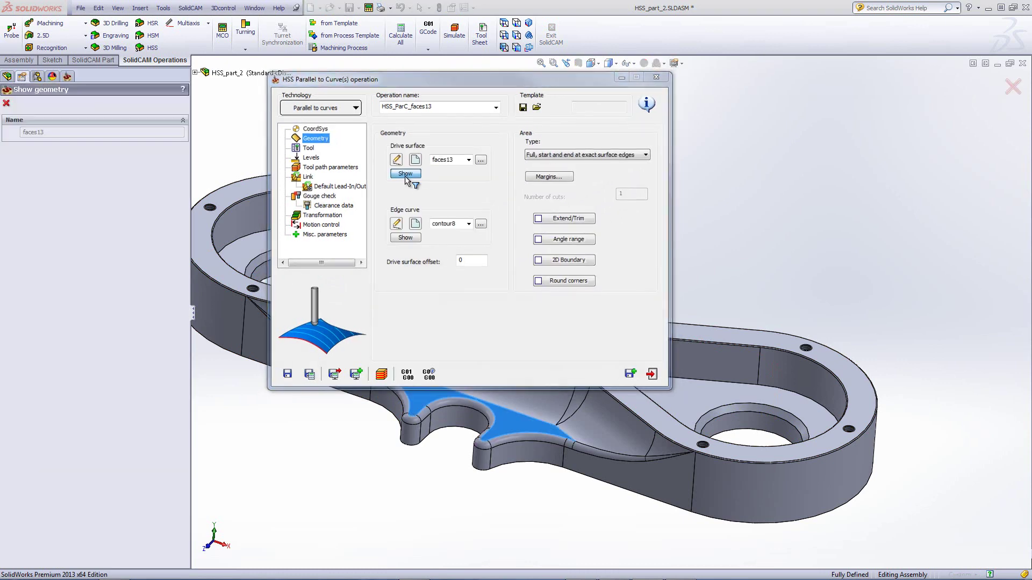
click(6, 103)
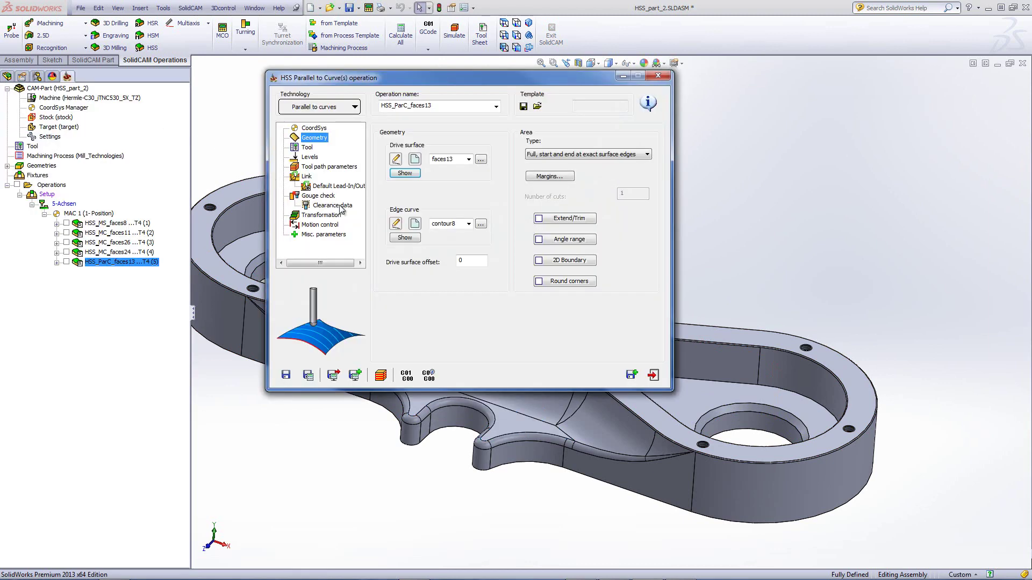
click(404, 238)
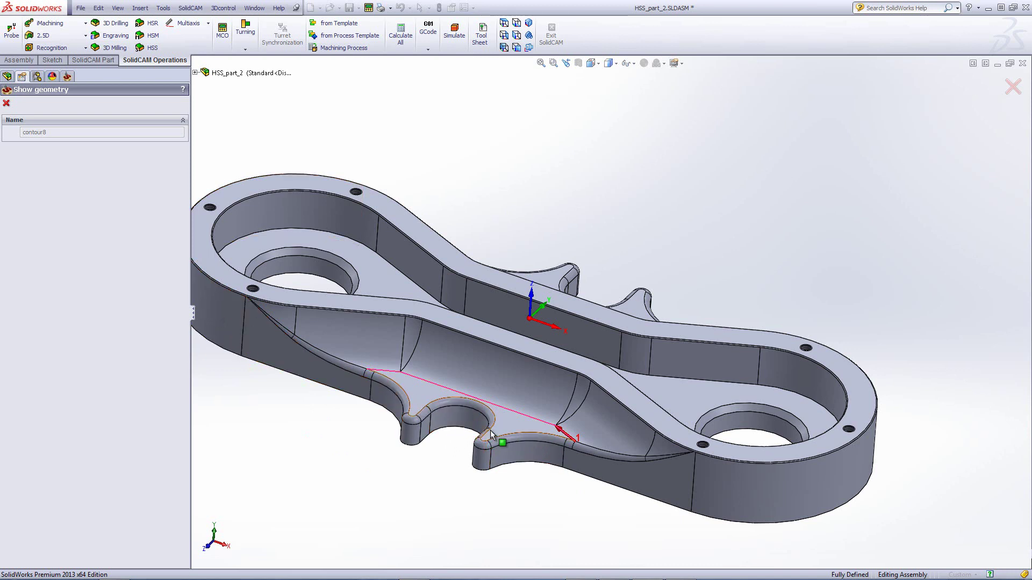
click(6, 102)
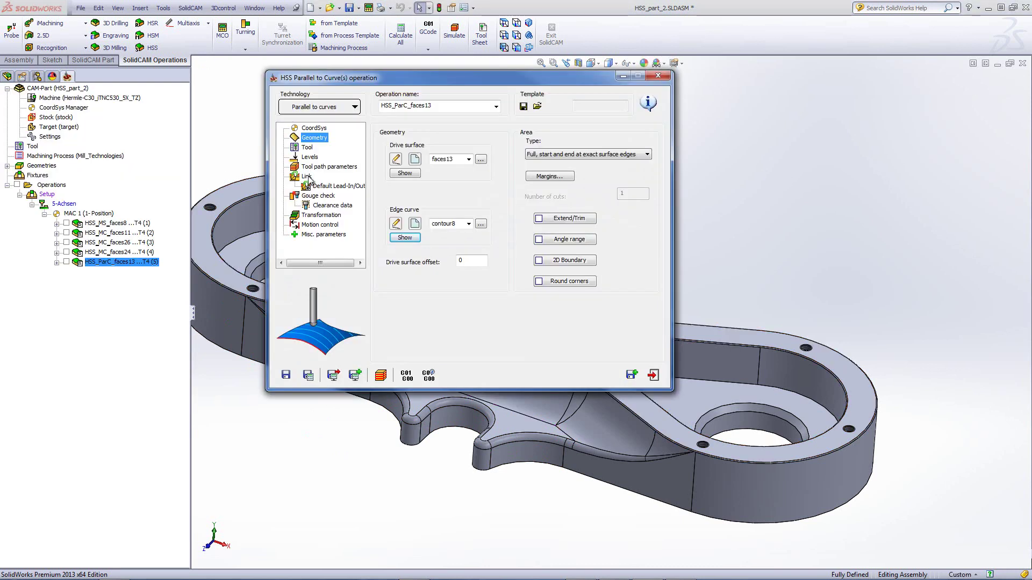
Step: Review the link settings of HSS_ParC_faces13 and open the lead-in/out parameters for large gaps along the cut
click(306, 176)
click(440, 131)
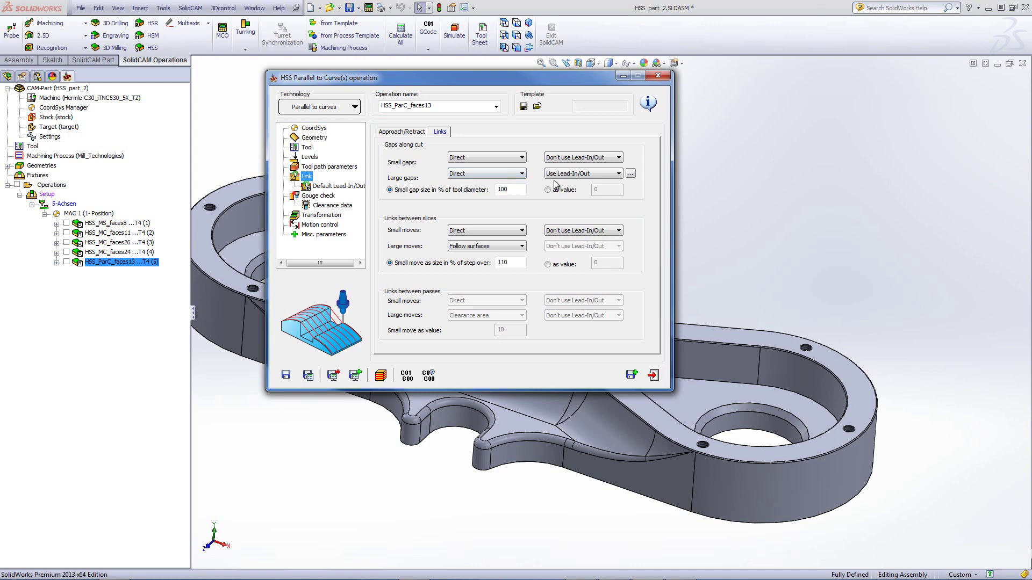
click(629, 174)
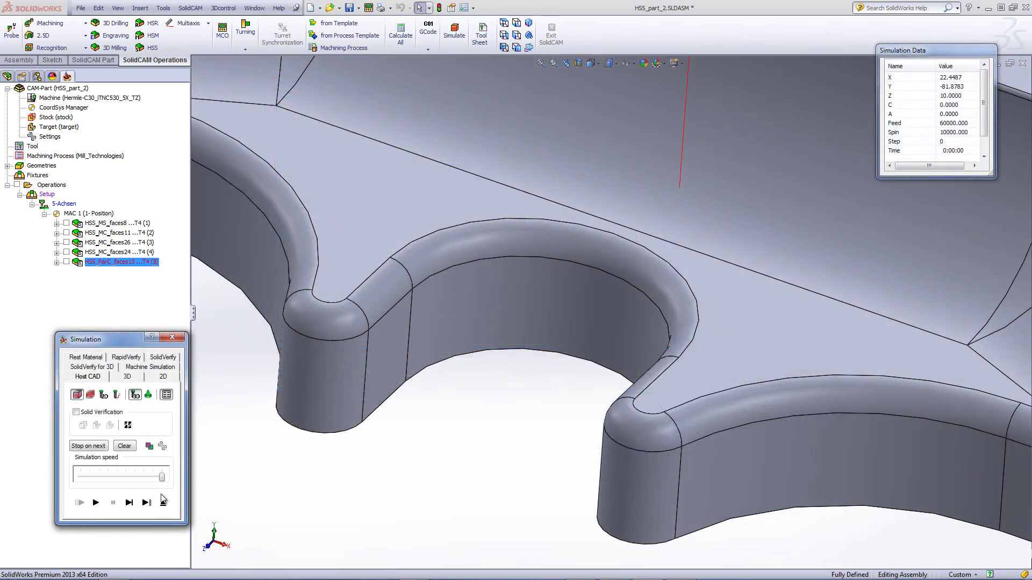
Step: Simulate the HSS_ParC_faces13 tool path around the curved cutouts at a reduced simulation speed
drag(162, 477, 126, 477)
click(96, 502)
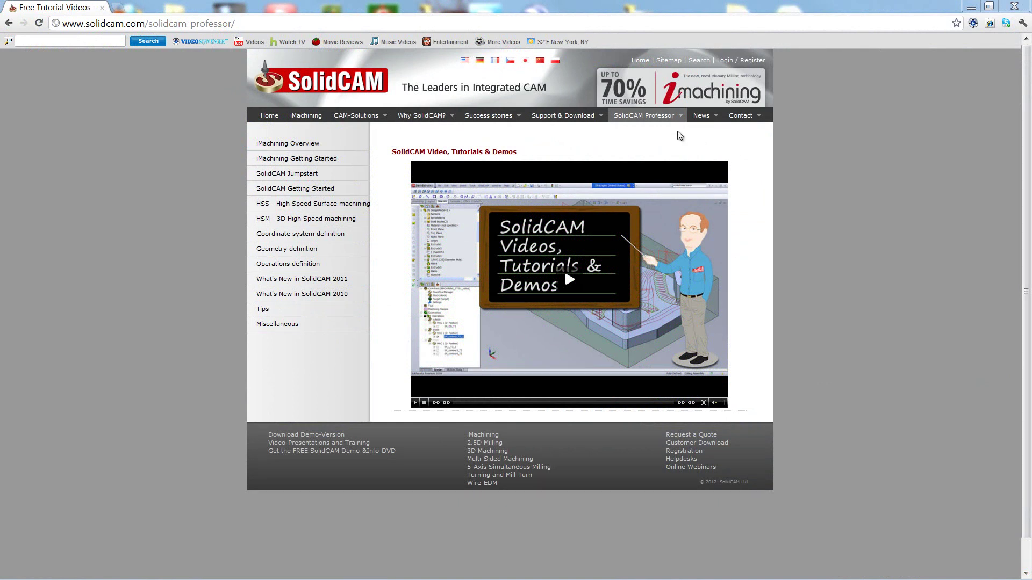
Step: Switch to the SolidCAM website in the web browser and show the list of SolidCAM Professor topics
mouse_move(655, 121)
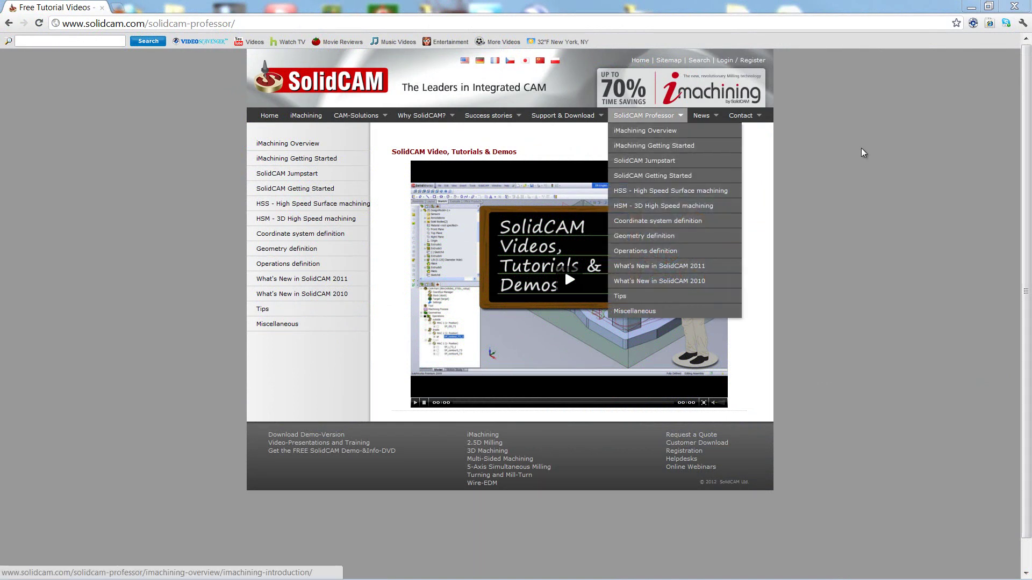